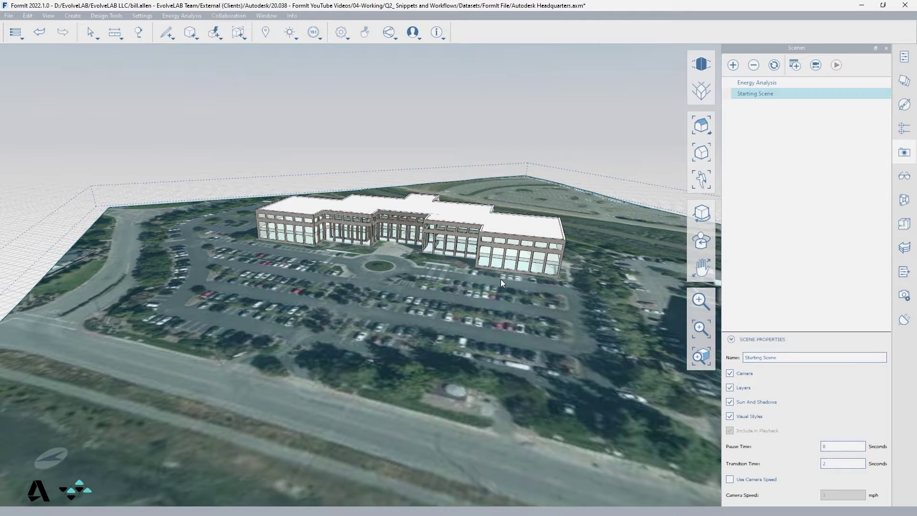
# Open the Insight energy analysis dropdown for the Autodesk Headquarters model.
pyautogui.click(406, 145)
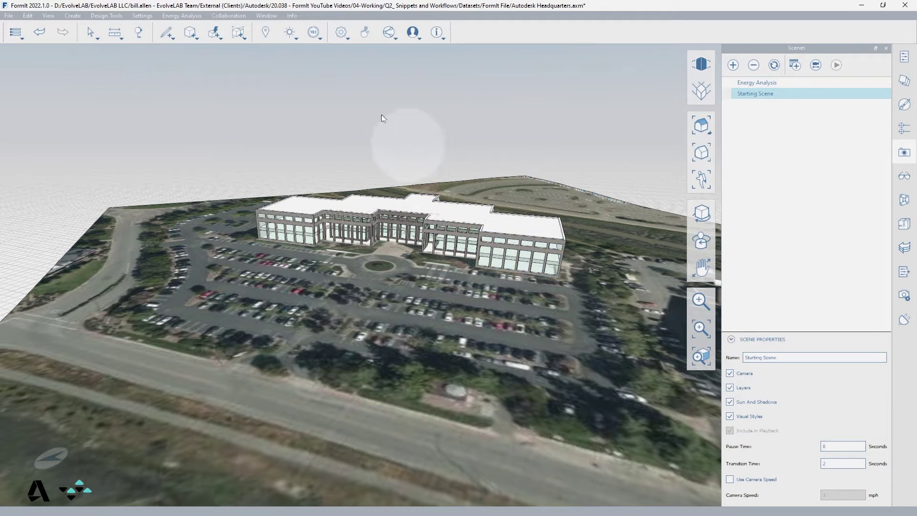
pyautogui.click(314, 34)
pyautogui.click(313, 35)
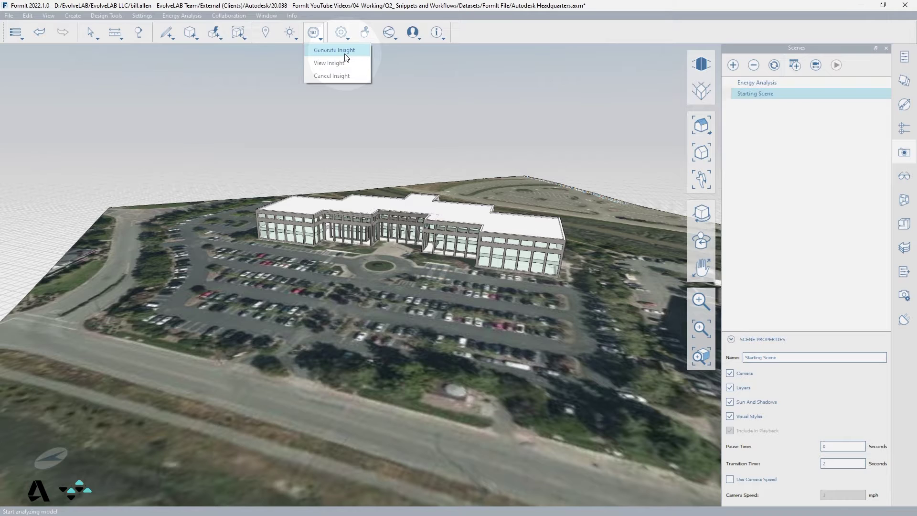
# Run Generate Insight, then dismiss the error requiring a manifold solid with levels.
pyautogui.click(345, 51)
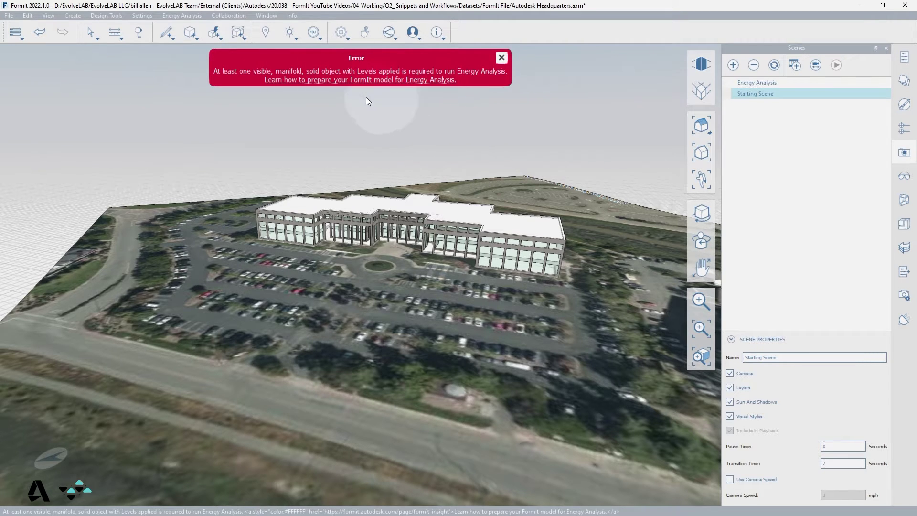
pyautogui.click(347, 110)
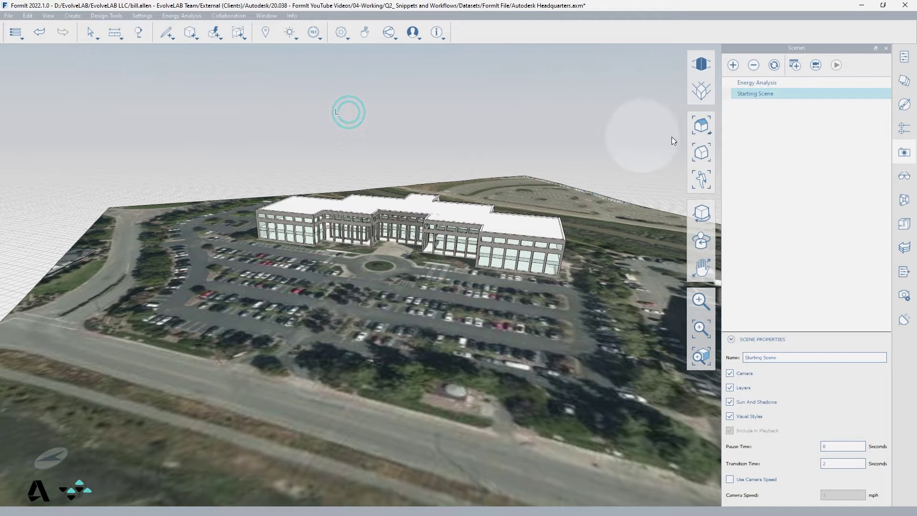
# In the Energy Analysis scene, enable Use levels on the building mass for three floors.
pyautogui.click(749, 83)
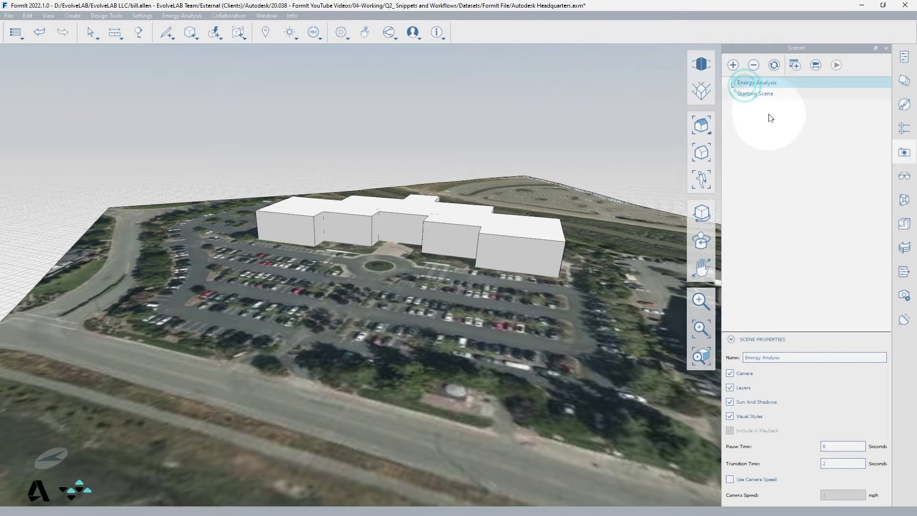
pyautogui.click(539, 246)
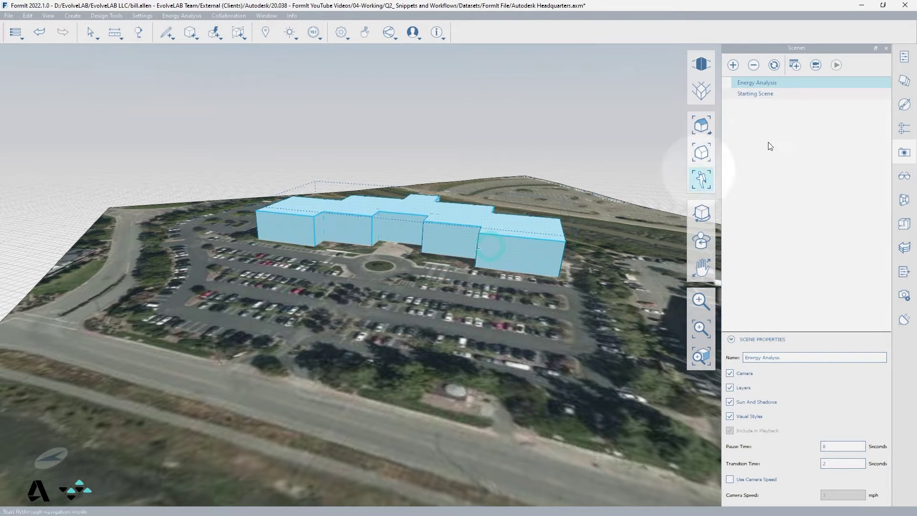
pyautogui.click(905, 58)
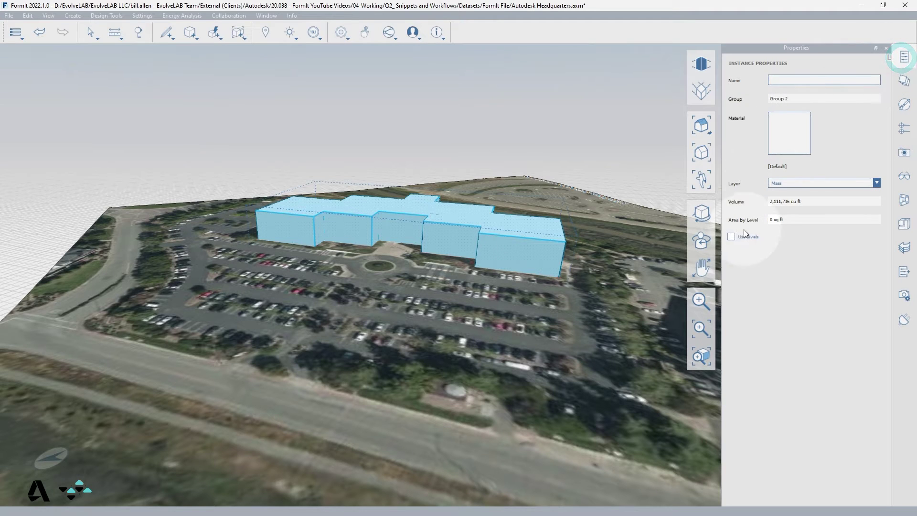
pyautogui.click(732, 239)
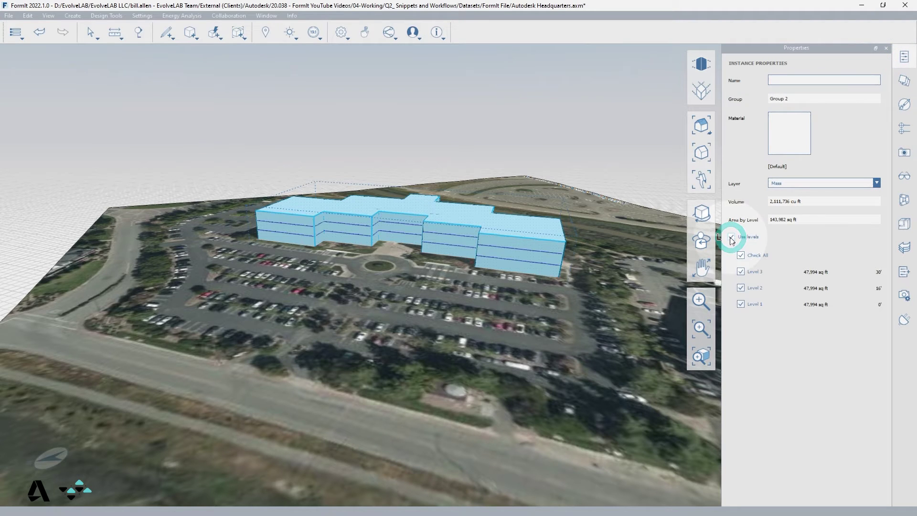
# Review the project location settings without changes, then reselect the building mass.
pyautogui.click(401, 143)
pyautogui.click(266, 38)
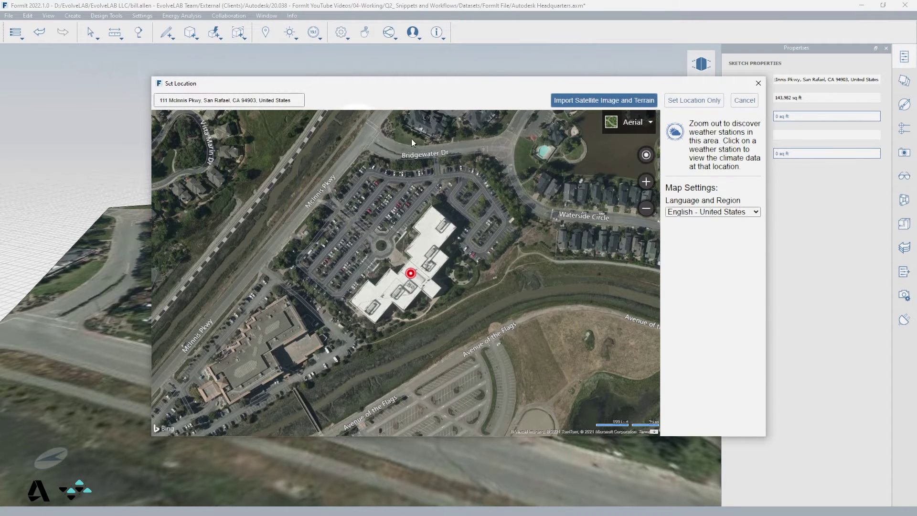
pyautogui.click(758, 83)
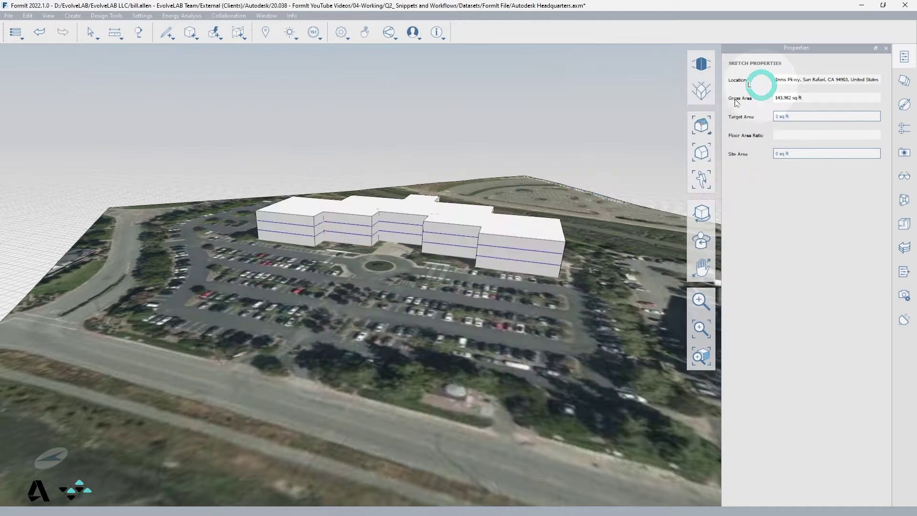
pyautogui.click(504, 231)
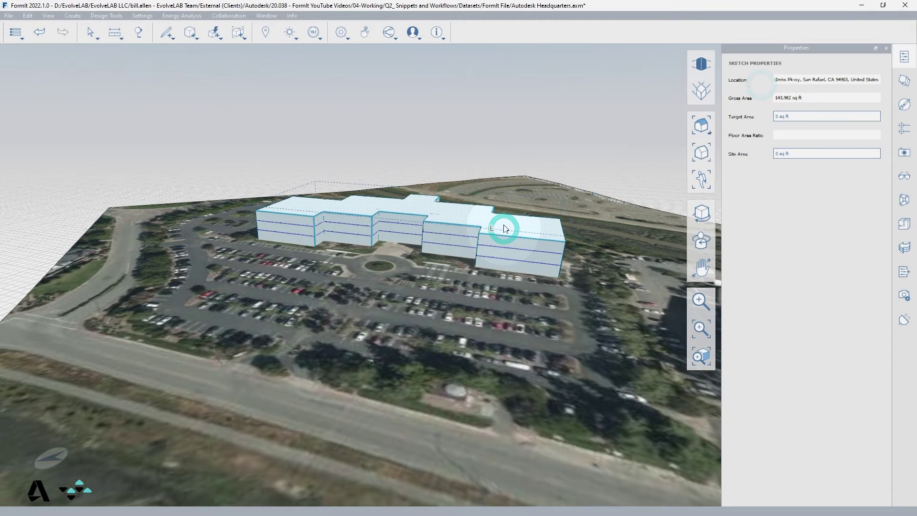
pyautogui.click(320, 34)
# Generate Insight, then View Insight to see the $14.9 per m² per year estimate.
pyautogui.click(326, 52)
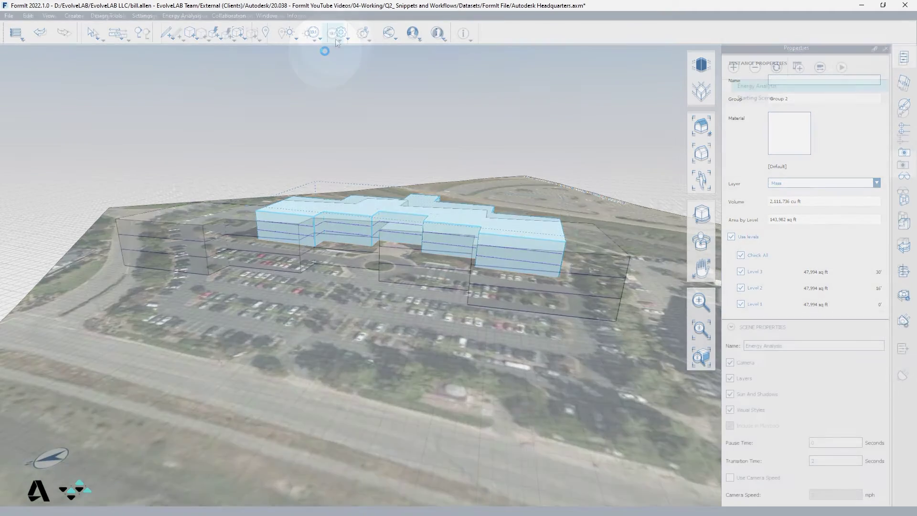
pyautogui.click(333, 35)
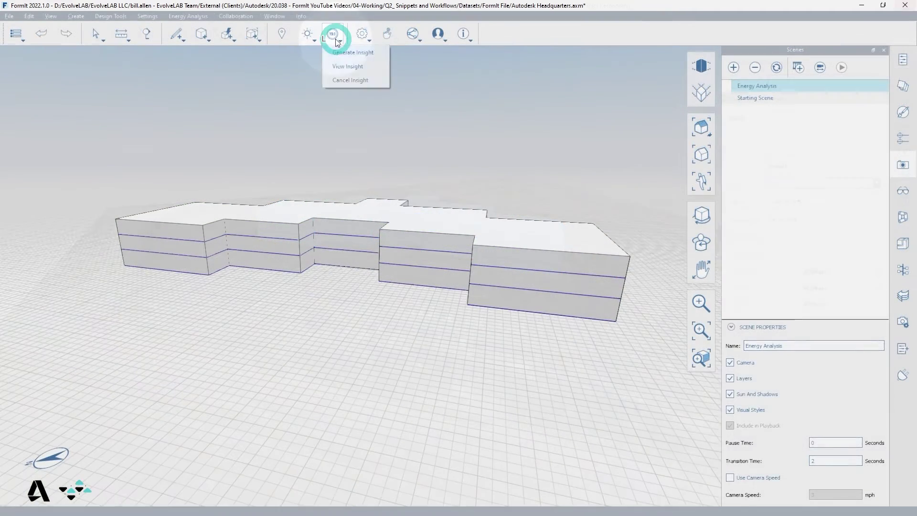
pyautogui.click(352, 65)
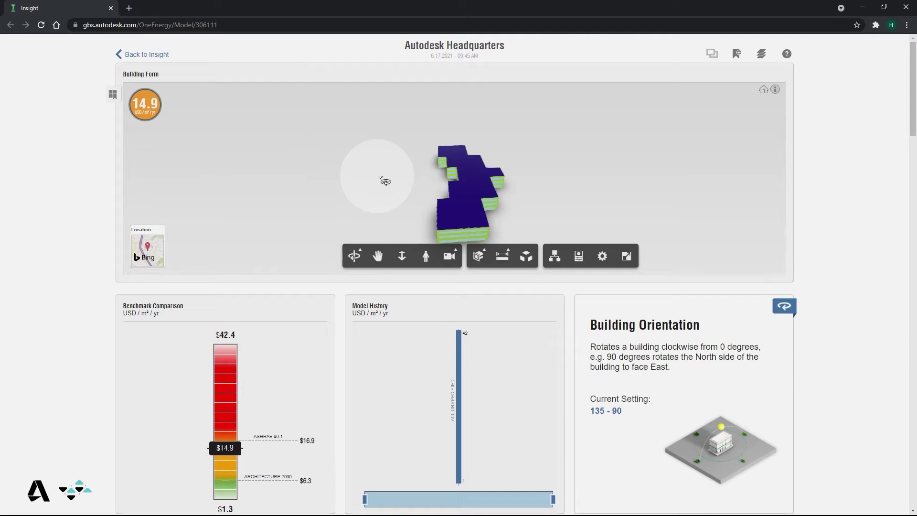
# Orbit the Building Form model from top-down to a side perspective.
pyautogui.moveTo(385, 181); pyautogui.dragTo(597, 158)
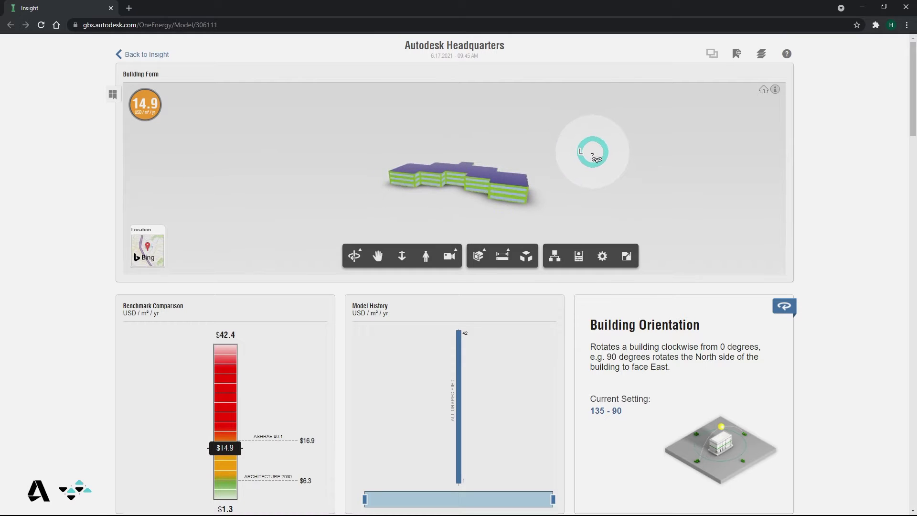
pyautogui.moveTo(596, 159); pyautogui.dragTo(593, 153)
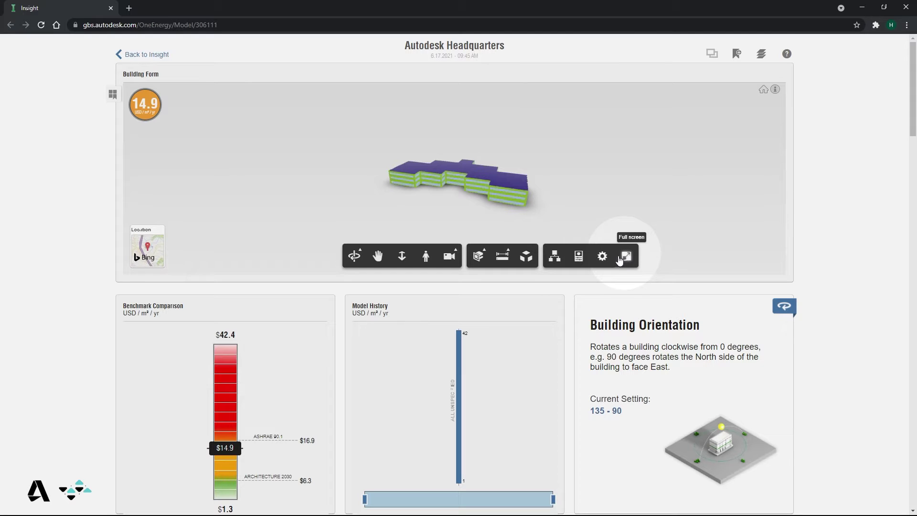
pyautogui.scroll(-2, 591, 276)
pyautogui.scroll(-1, 588, 285)
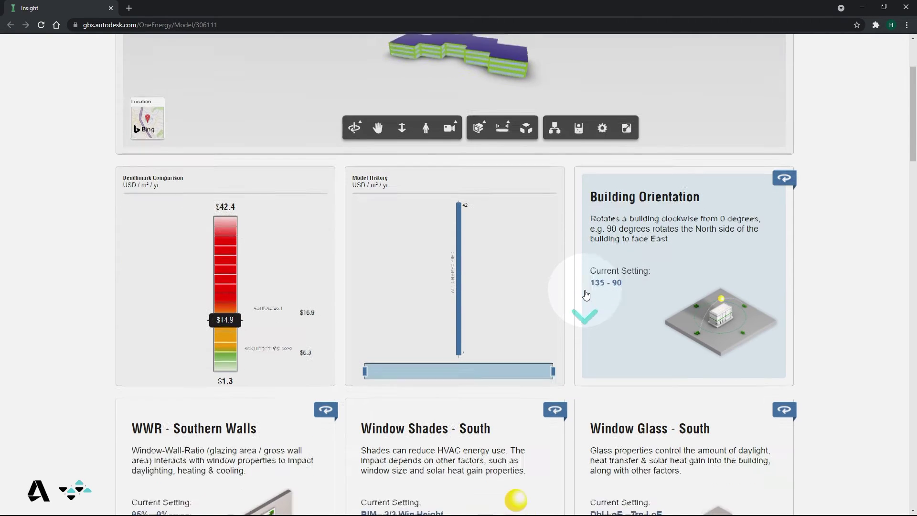
pyautogui.scroll(-1, 586, 301)
pyautogui.scroll(-1, 588, 297)
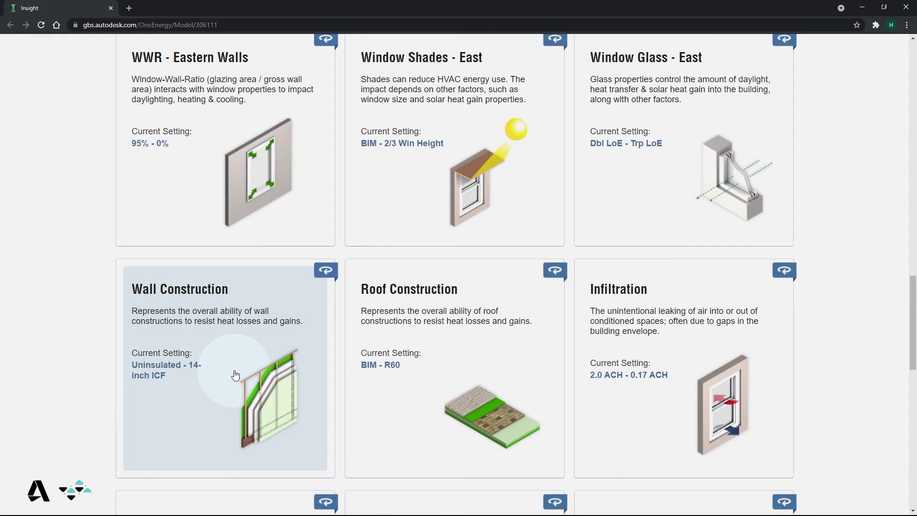
# Open the Wall Construction card to compare wall options by energy cost.
pyautogui.click(235, 375)
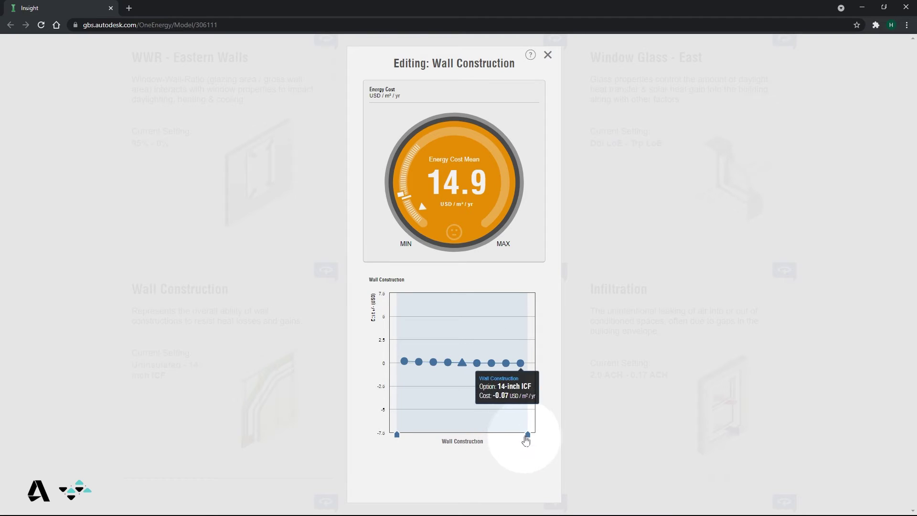
# Narrow the wall construction range to R13 Metal, keeping cost at $14.9, and close the editor.
pyautogui.moveTo(528, 434); pyautogui.dragTo(435, 433)
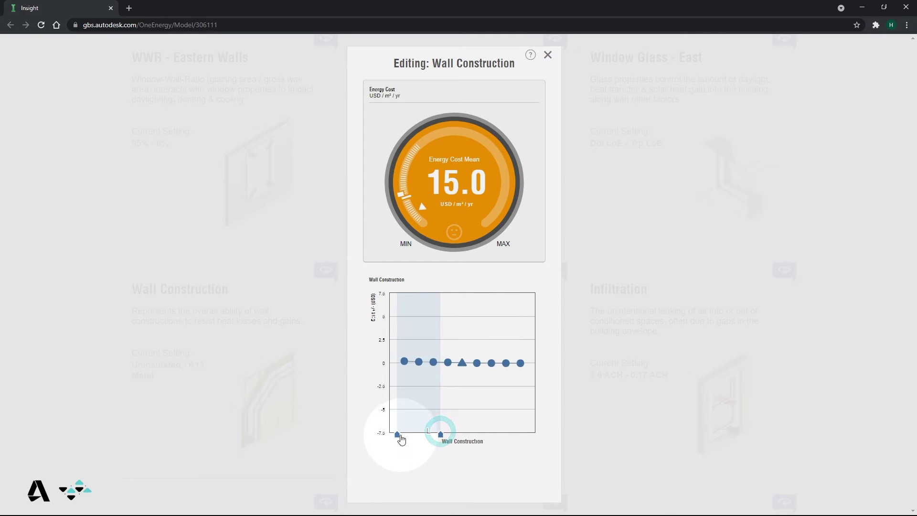
pyautogui.moveTo(397, 435); pyautogui.dragTo(428, 435)
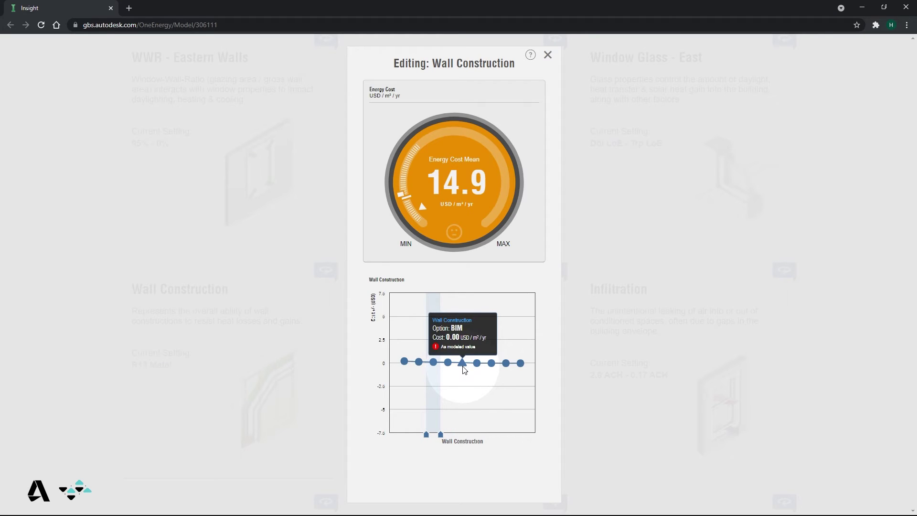
pyautogui.click(582, 275)
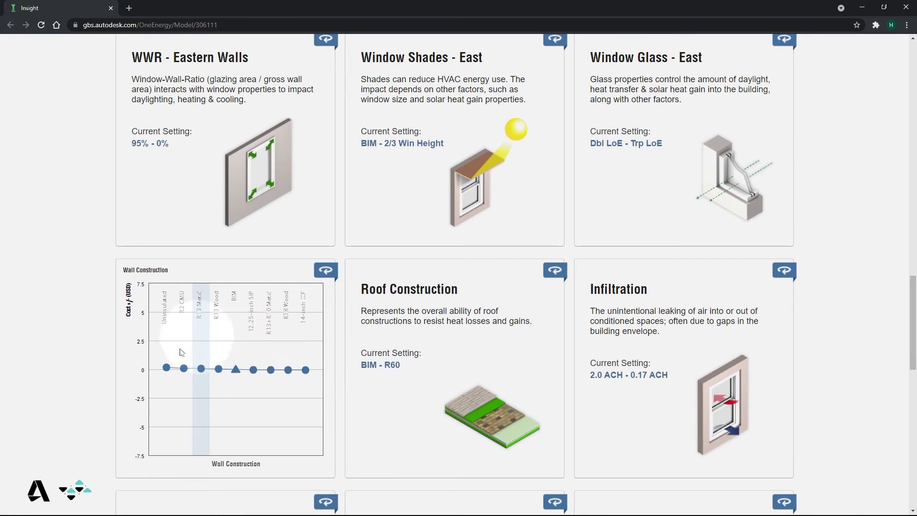
pyautogui.scroll(10, 236, 401)
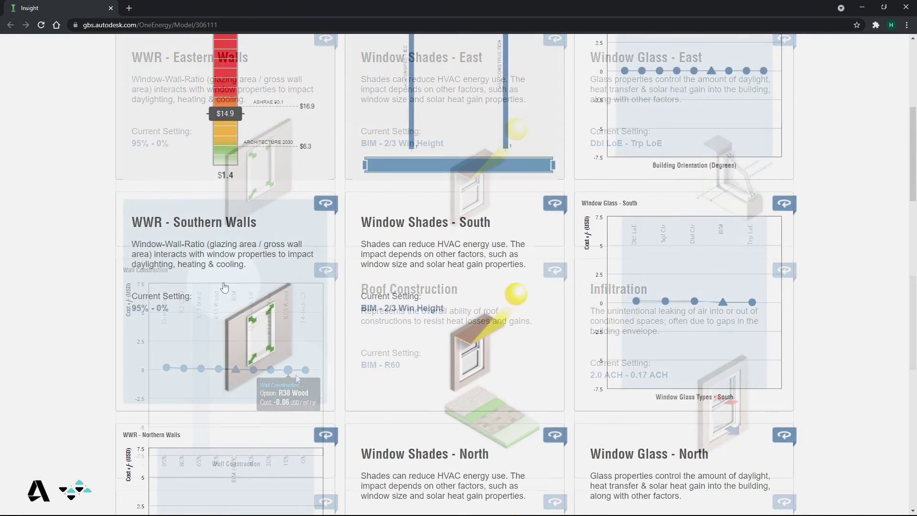
# Restrict the southern walls' window-to-wall ratio to 40–80%, raising cost to $15.0, and close it.
pyautogui.click(223, 287)
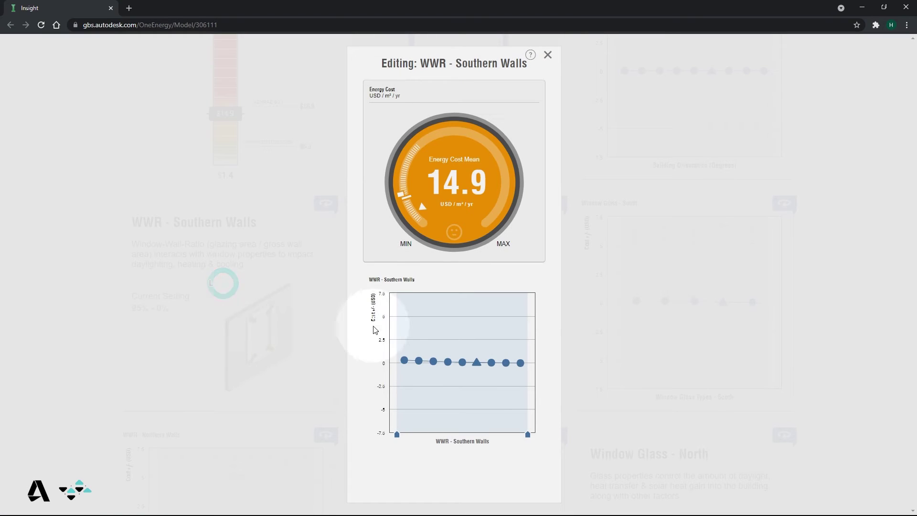
pyautogui.moveTo(397, 434); pyautogui.dragTo(414, 435)
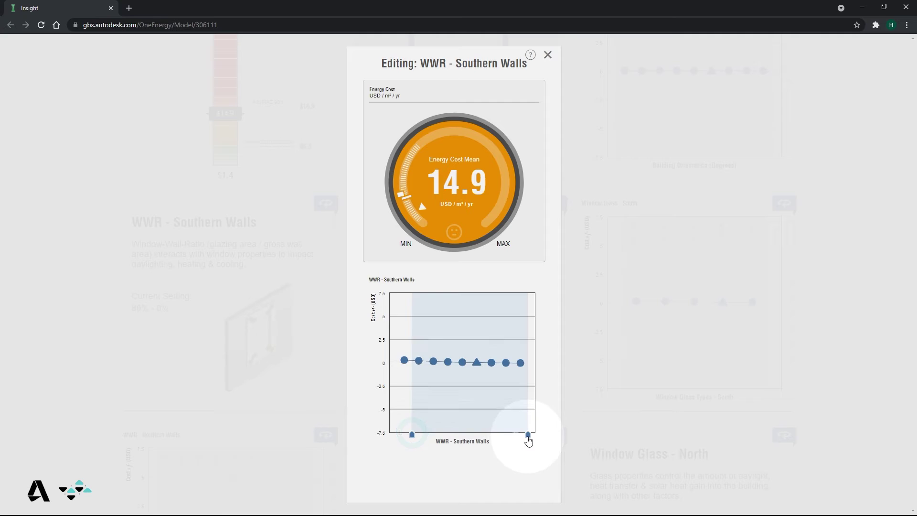
pyautogui.moveTo(528, 434); pyautogui.dragTo(470, 435)
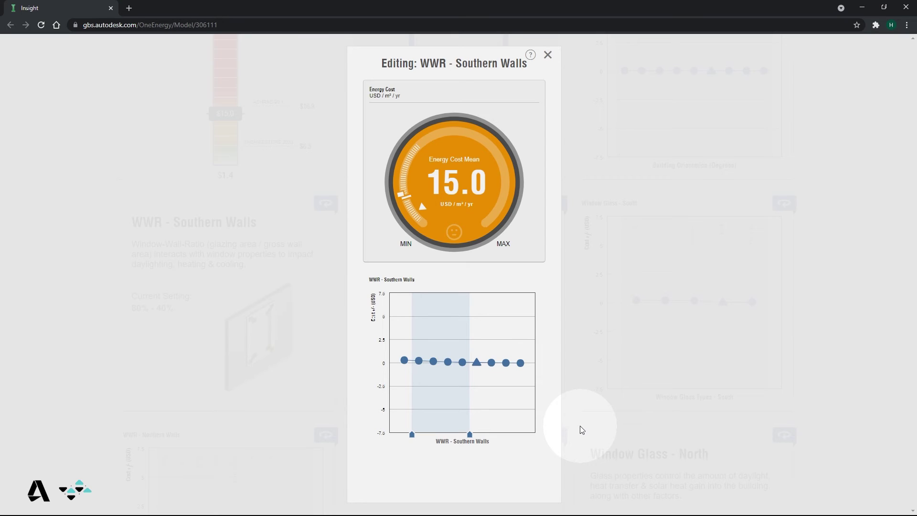
pyautogui.click(551, 61)
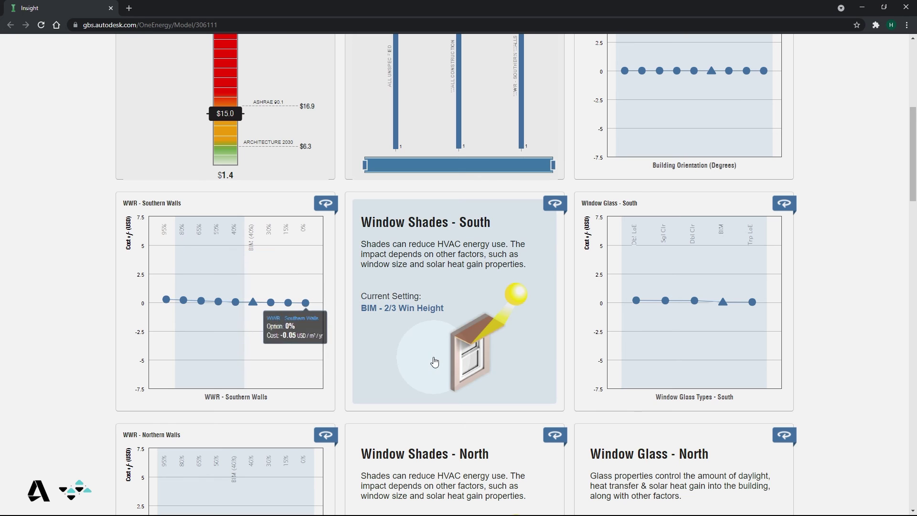
pyautogui.scroll(3, 413, 345)
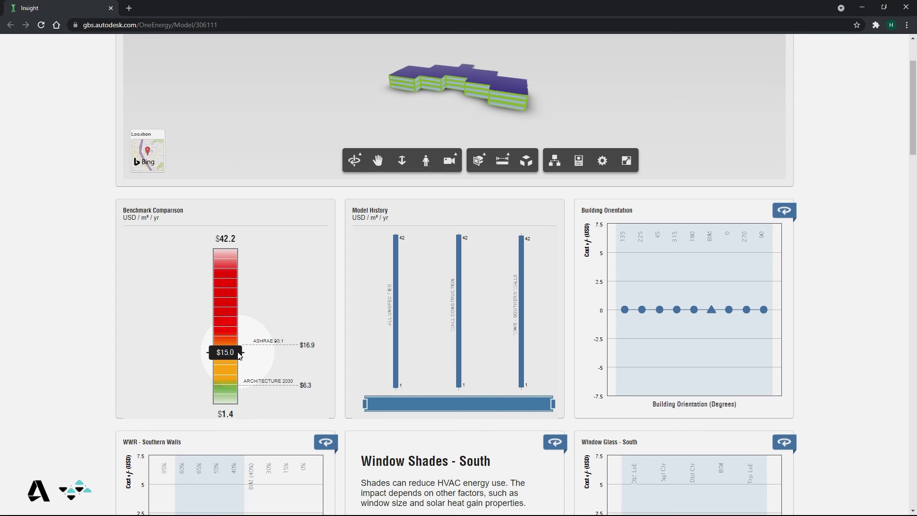
pyautogui.scroll(2, 237, 351)
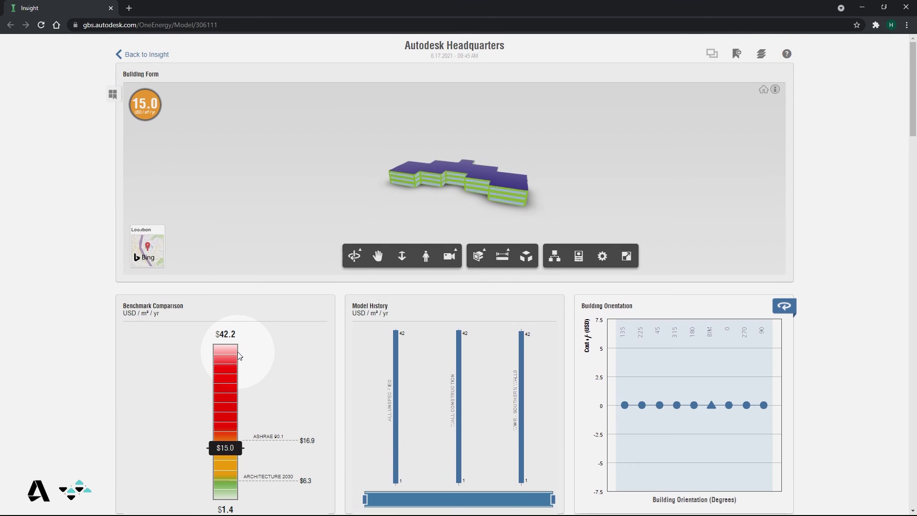